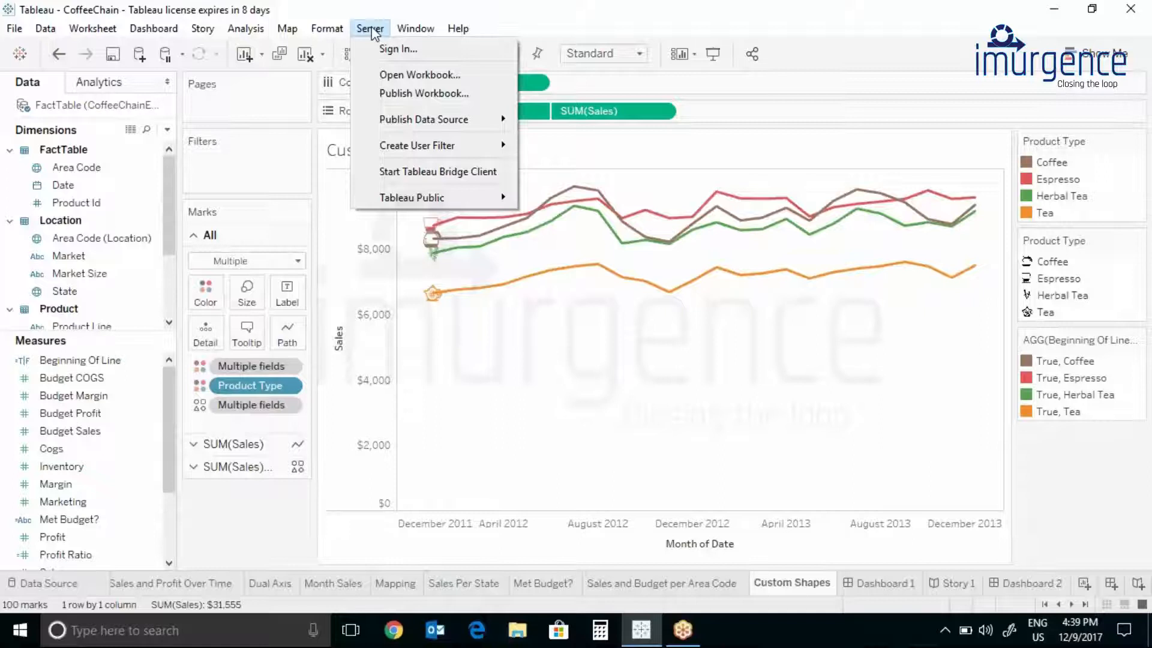
# Step: Start saving the workbook to Tableau Public, open the free profile creation form from the sign-in, and dismiss the save dialog
pyautogui.moveTo(458, 204)
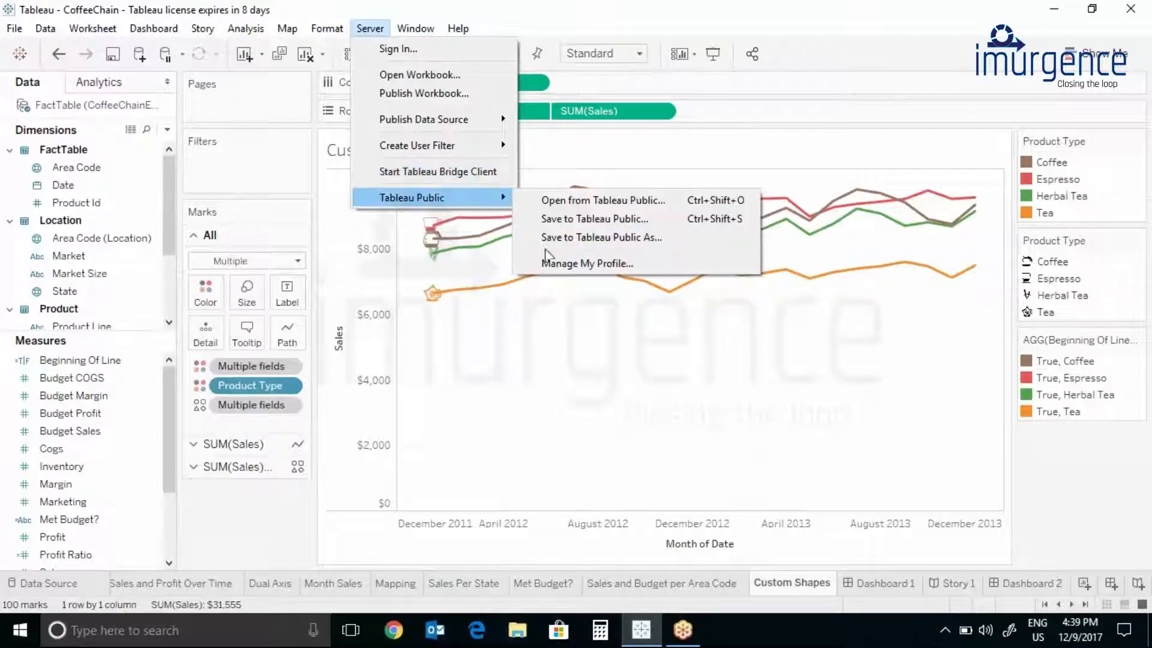
pyautogui.click(549, 237)
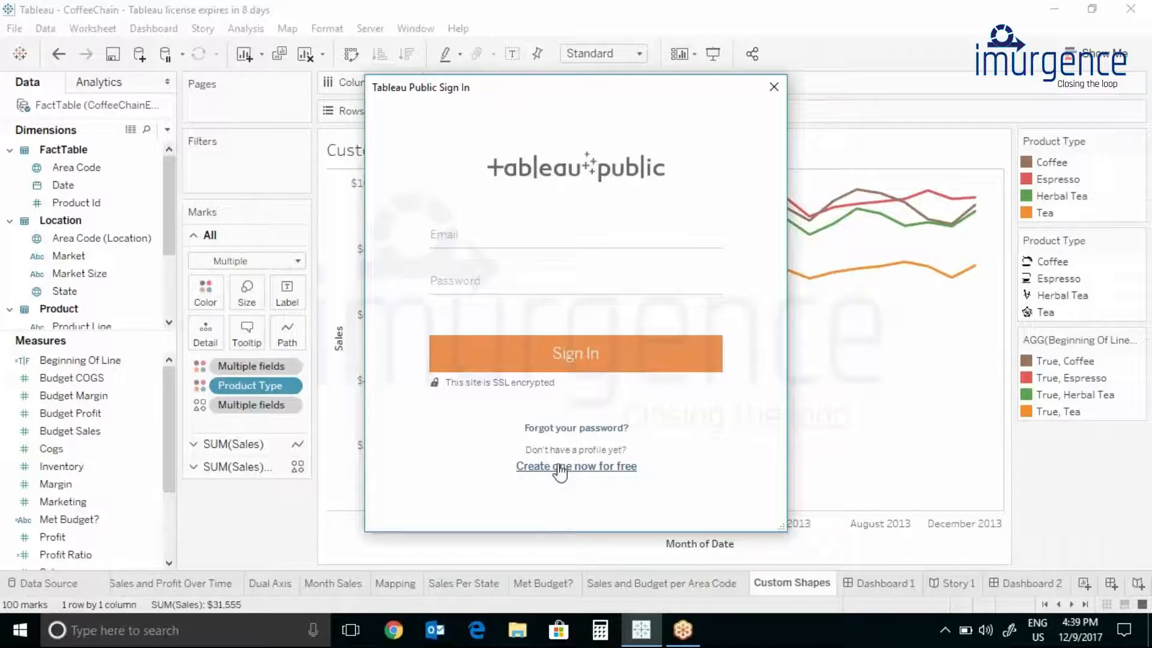
pyautogui.click(560, 468)
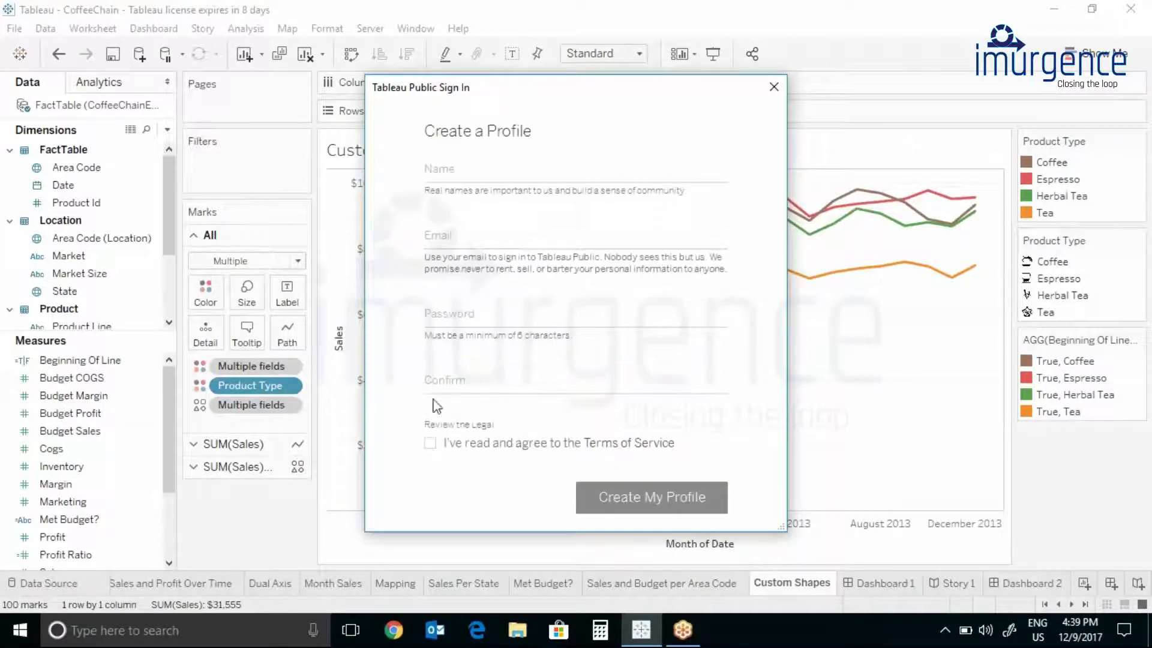
pyautogui.click(430, 443)
pyautogui.press('Escape')
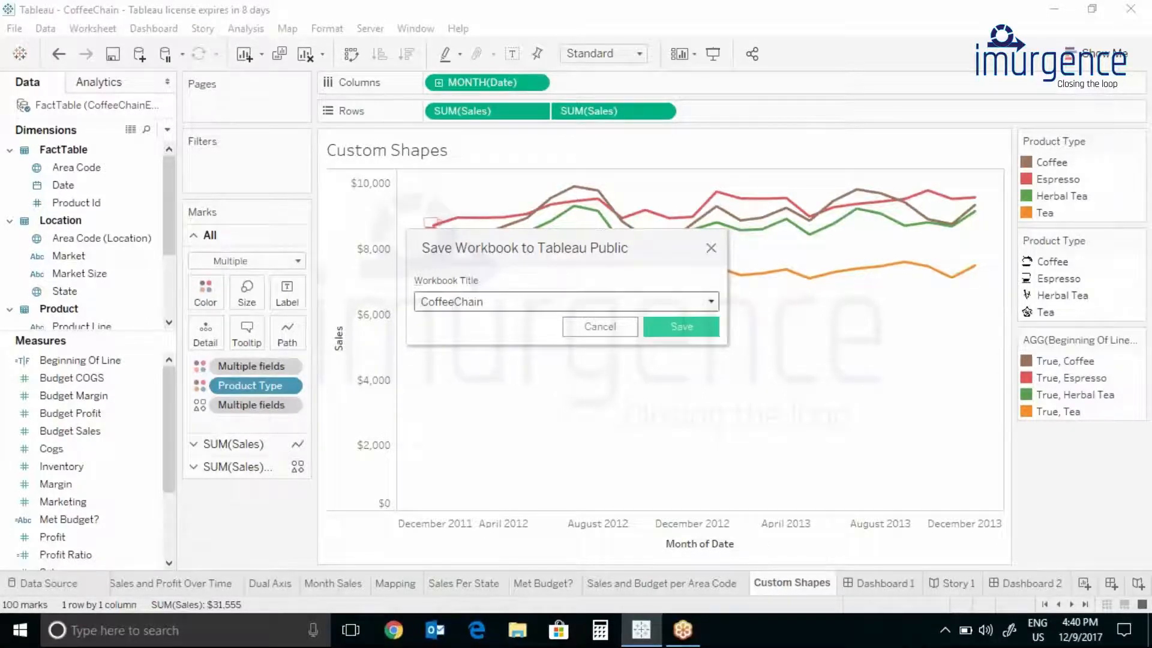
pyautogui.click(711, 248)
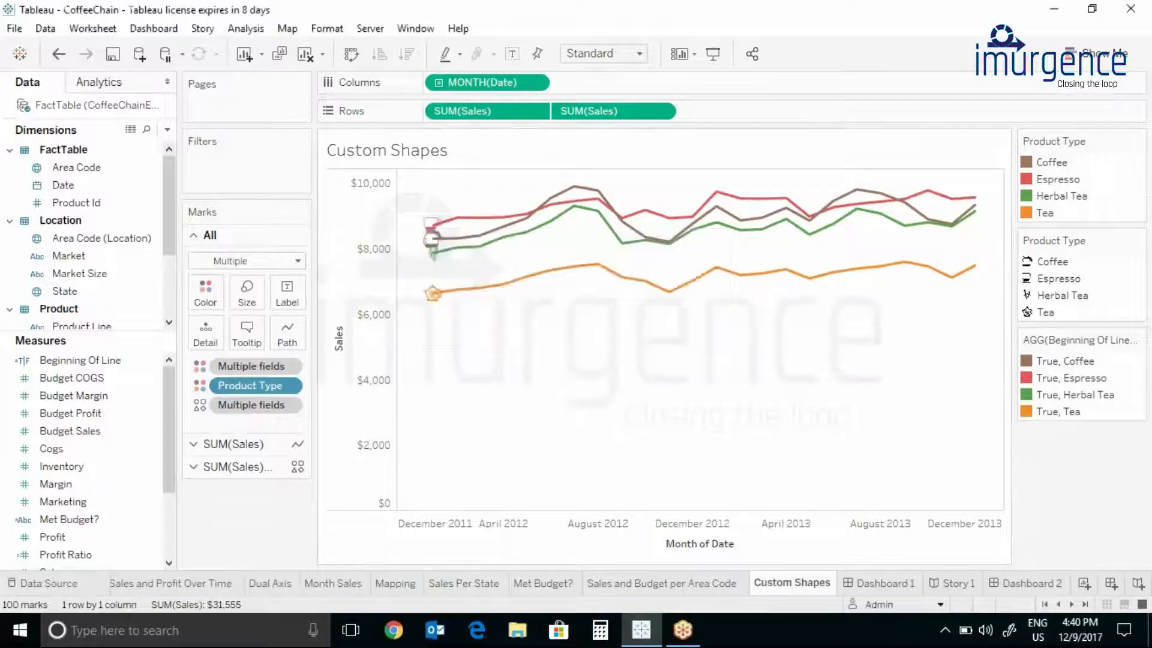
# Step: Extract all rows of the FactTable (CoffeeChainExcel) data source
pyautogui.click(45, 28)
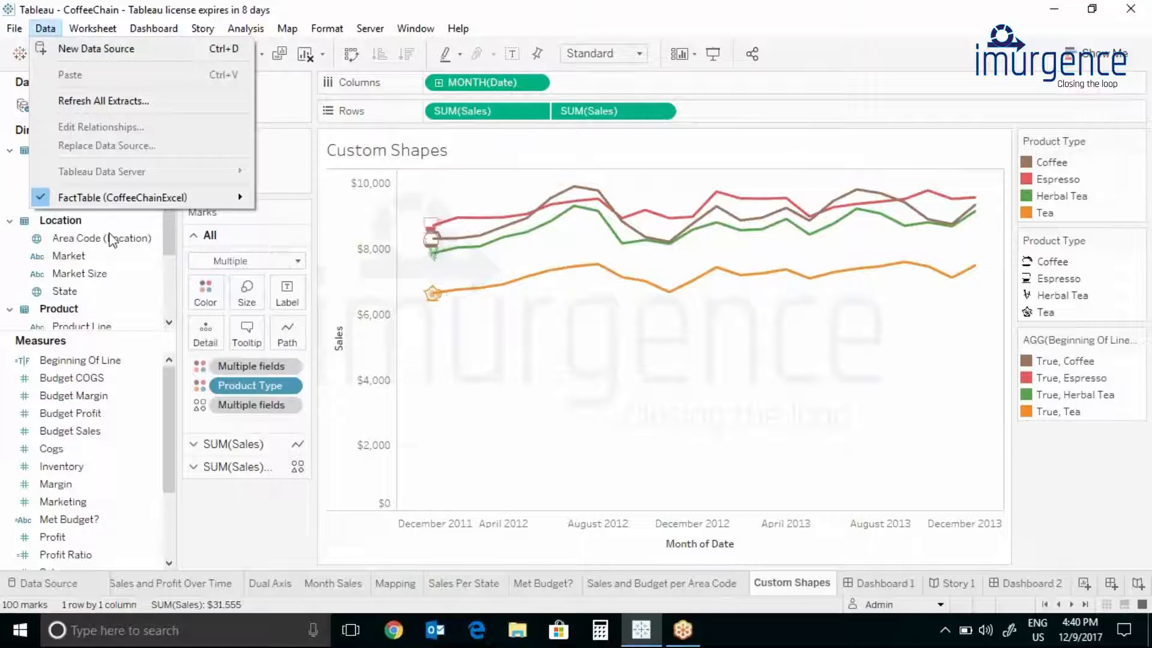
pyautogui.moveTo(88, 205)
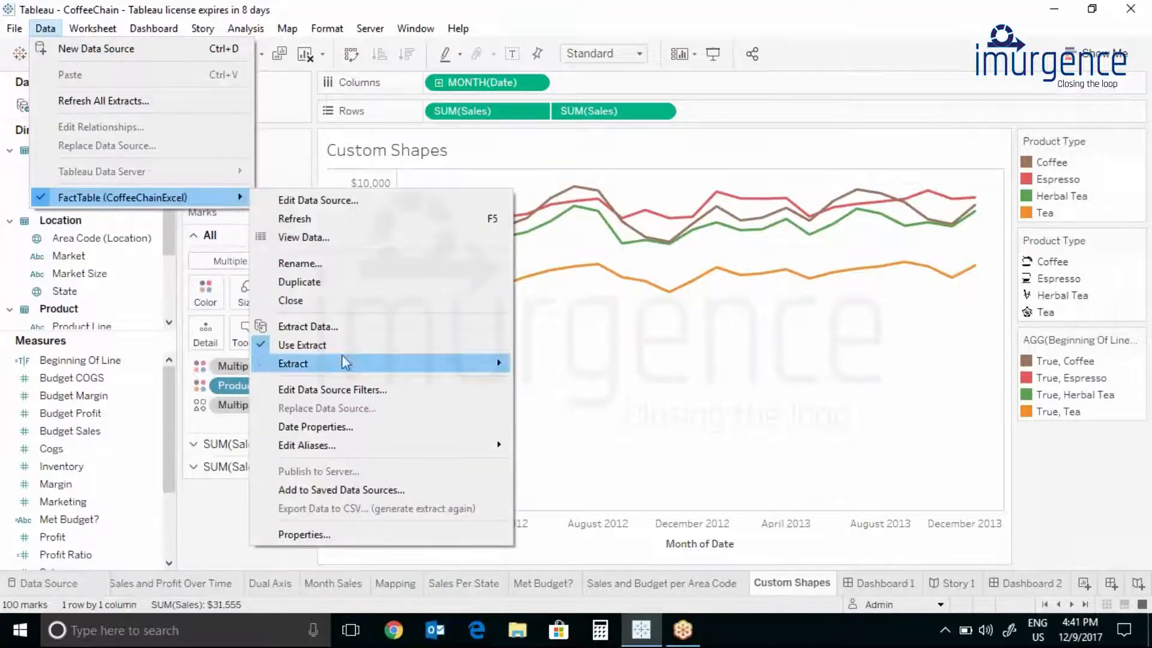
pyautogui.moveTo(355, 360)
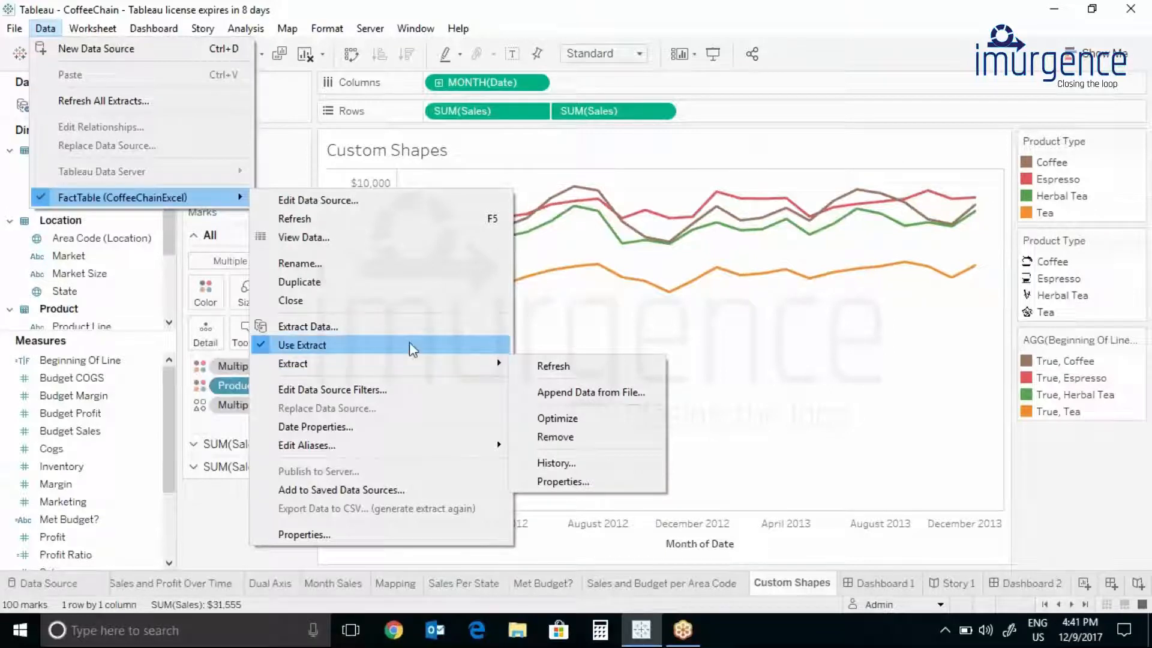
pyautogui.click(306, 327)
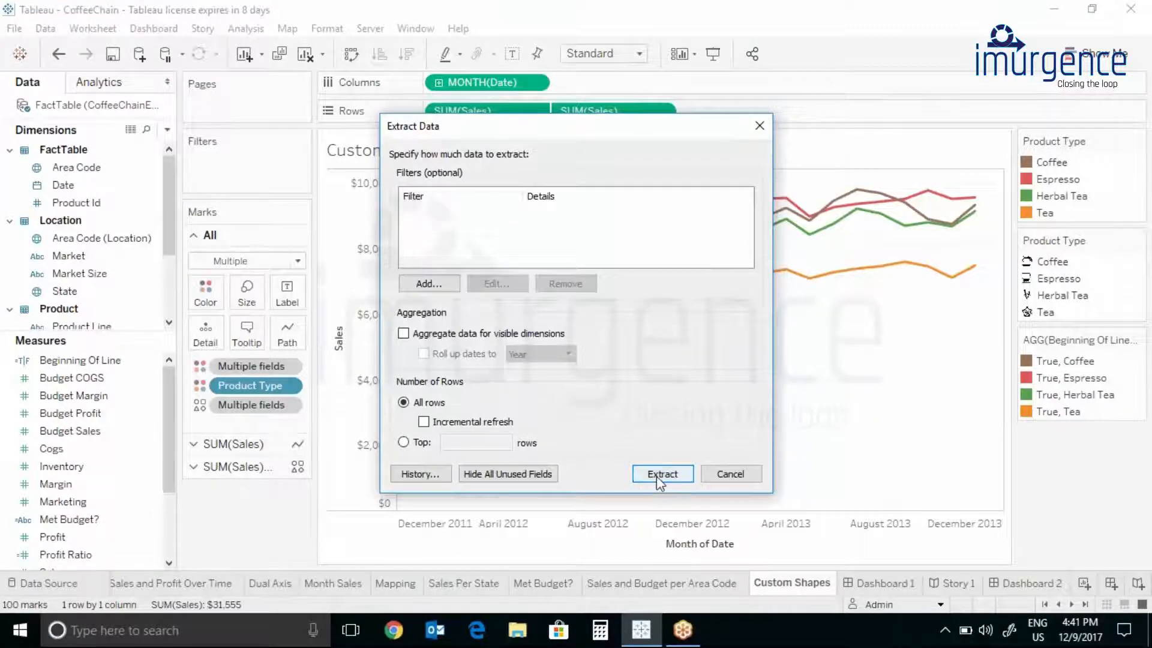
pyautogui.click(660, 475)
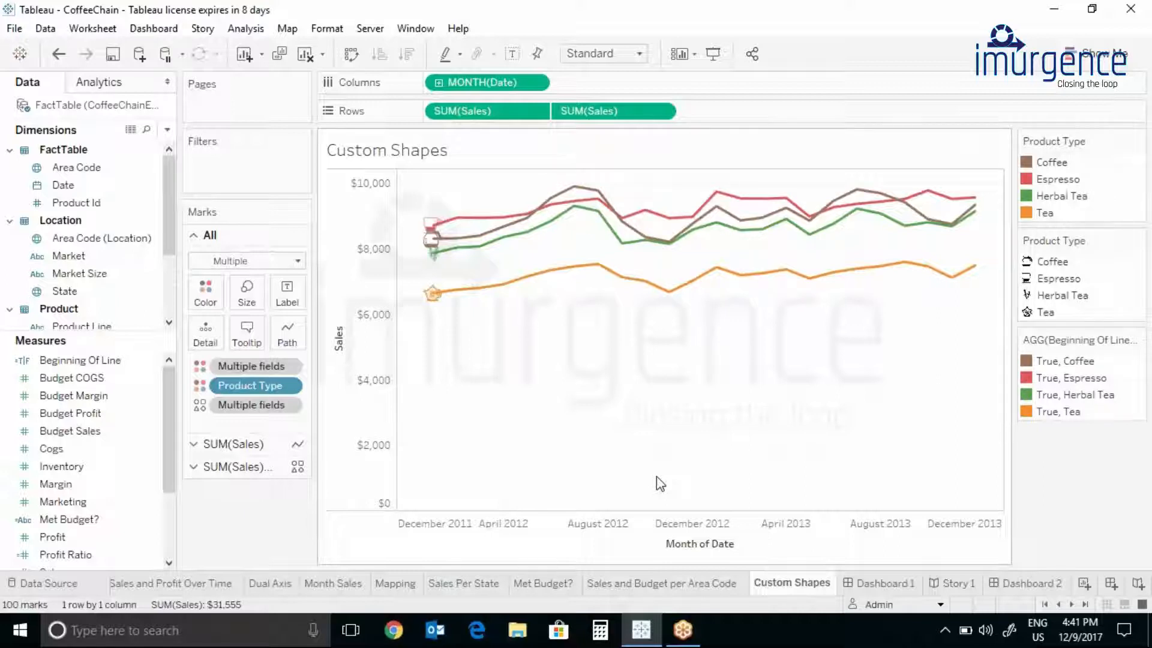
# Step: Save the workbook to Tableau Public as CoffeeChain
pyautogui.click(381, 30)
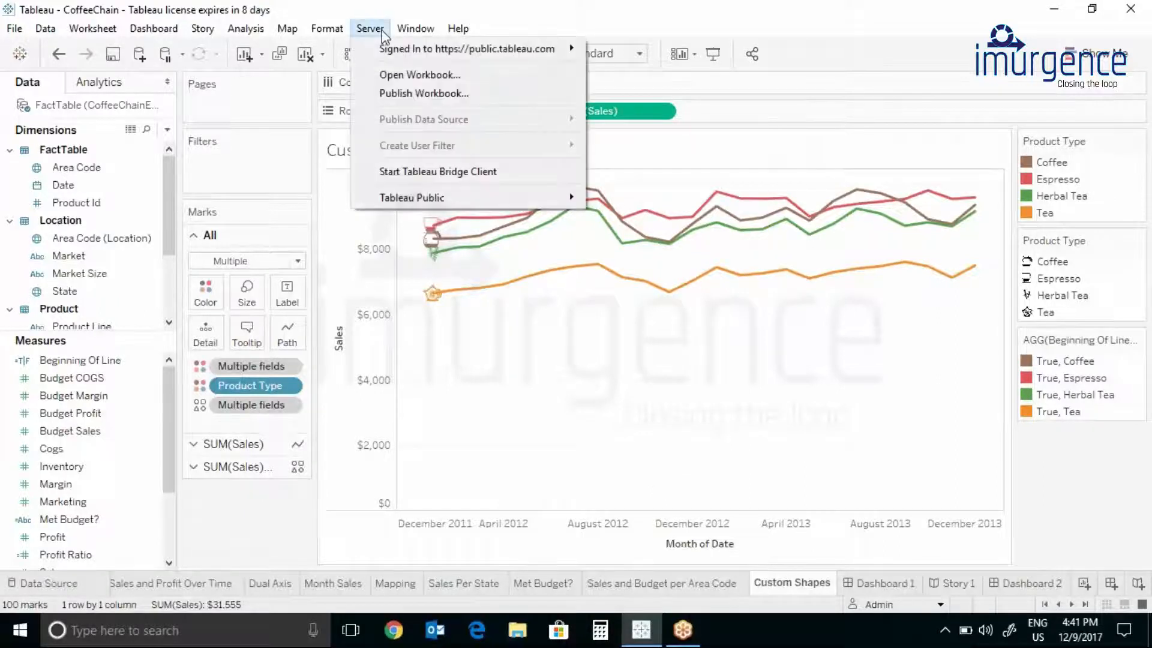
pyautogui.click(458, 29)
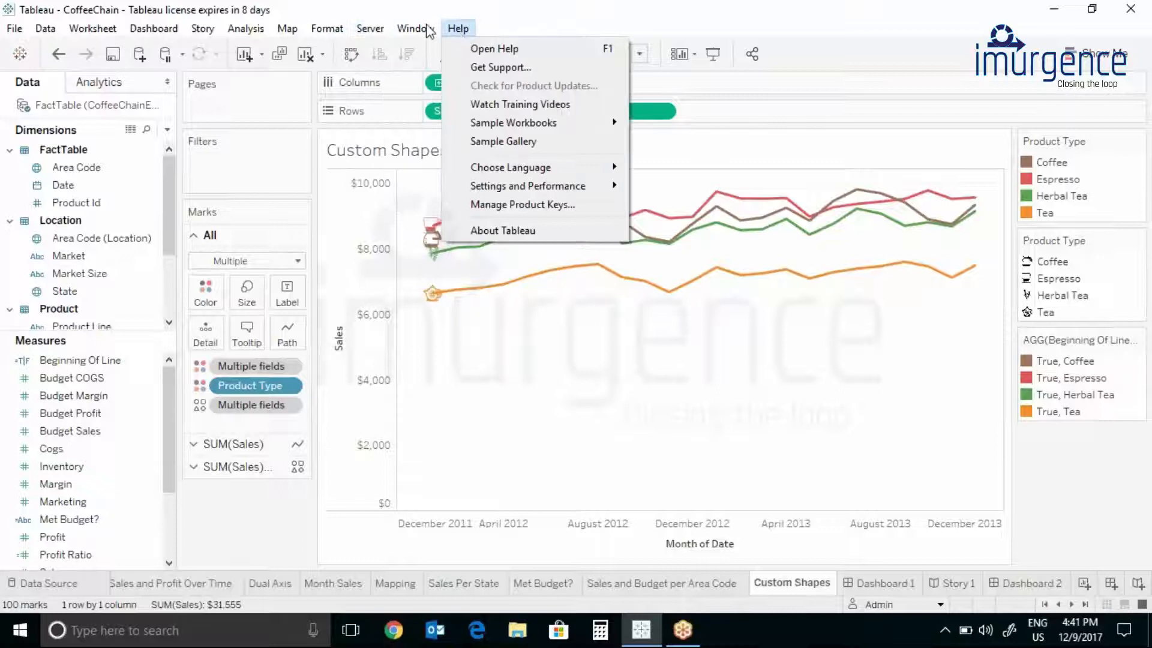
pyautogui.click(370, 28)
pyautogui.moveTo(380, 51)
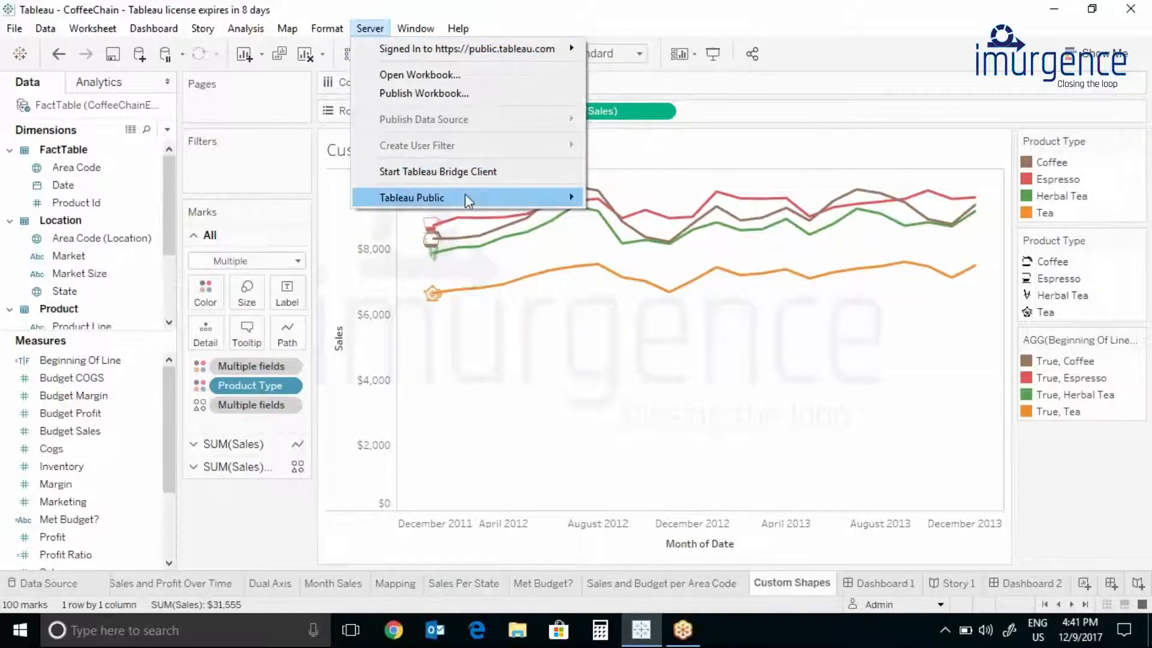
pyautogui.moveTo(466, 193)
pyautogui.click(685, 240)
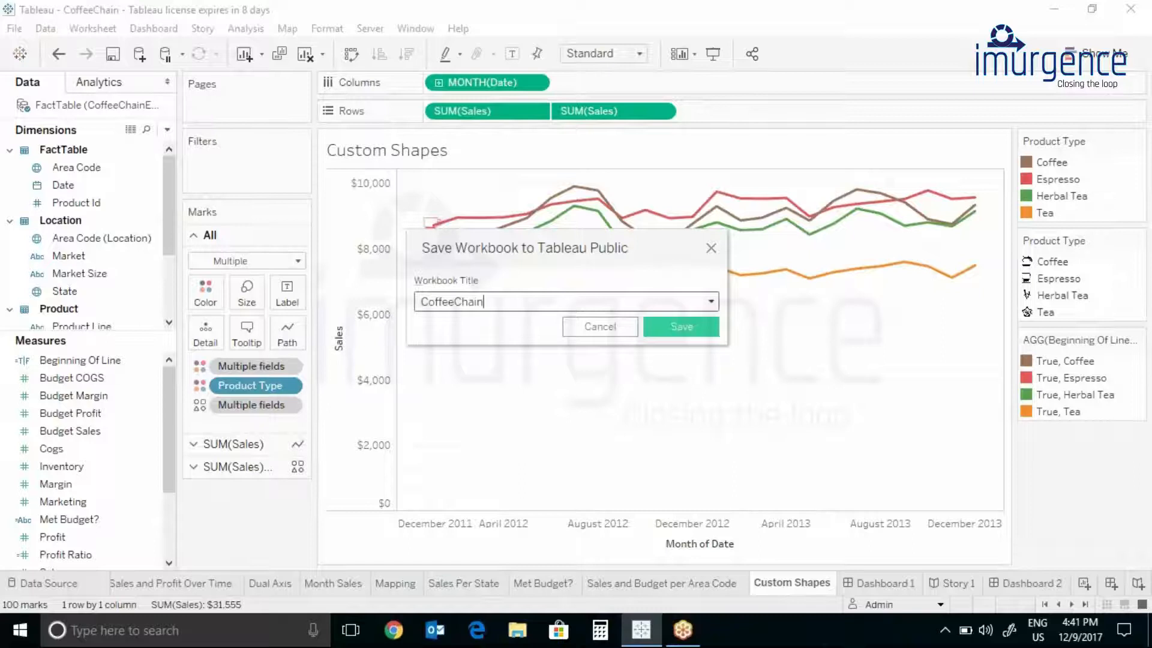
pyautogui.click(525, 308)
pyautogui.click(671, 328)
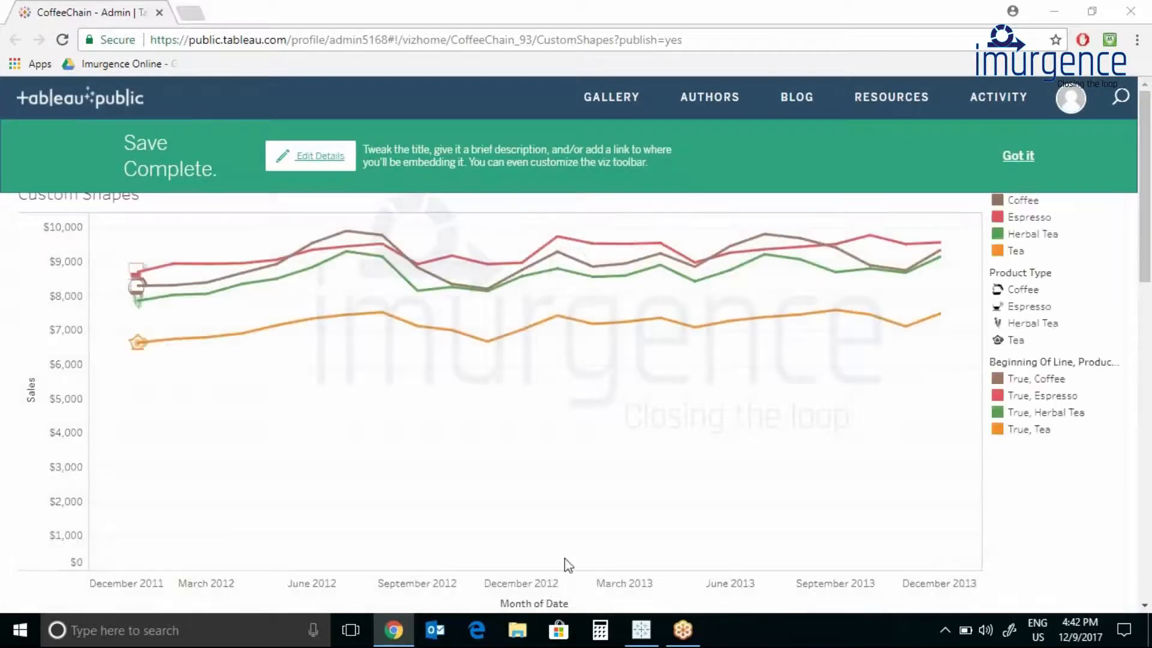
# Step: Open the Sales and Profit Over Time view of the published CoffeeChain workbook in the browser
pyautogui.click(641, 630)
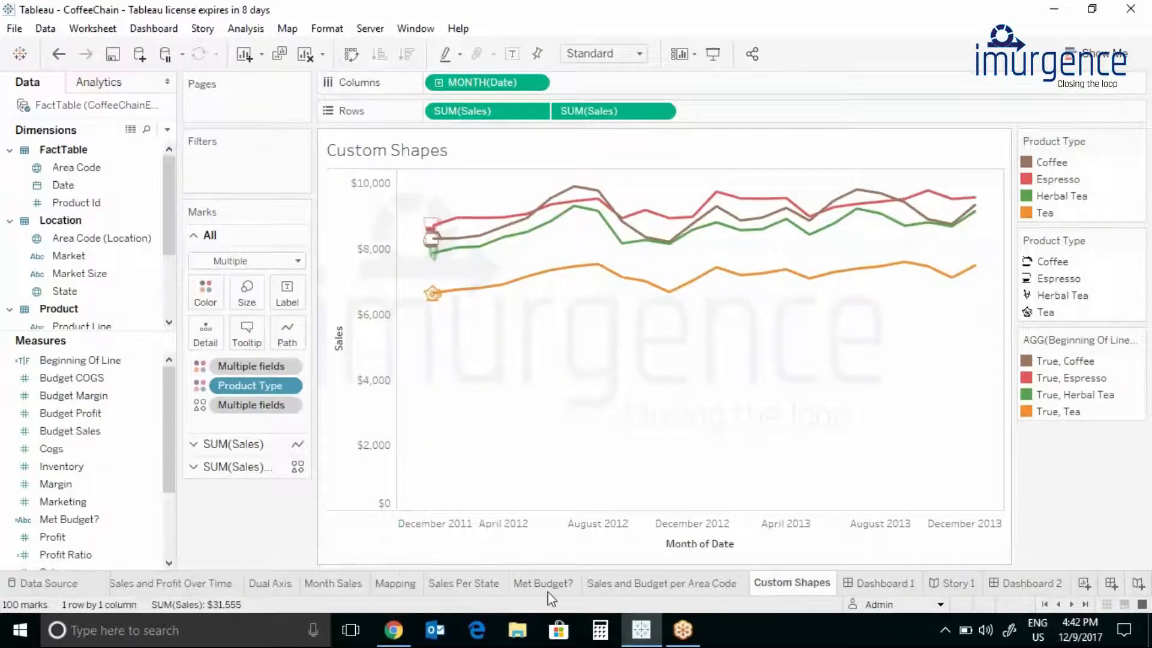
pyautogui.click(651, 641)
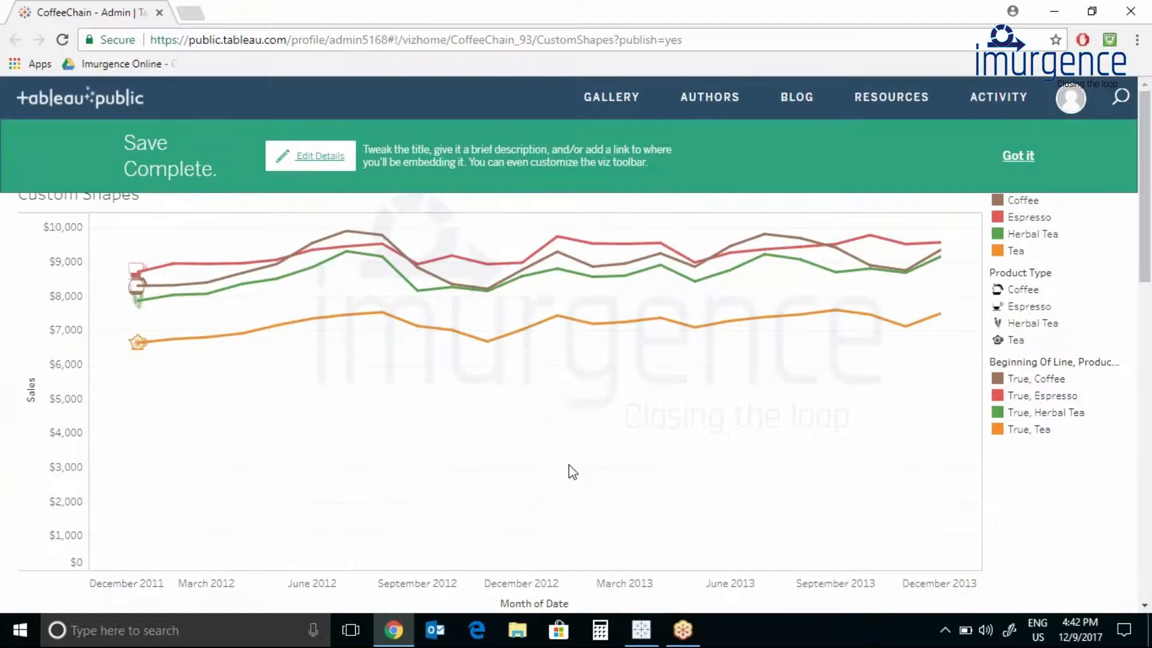
pyautogui.scroll(-10, 1020, 486)
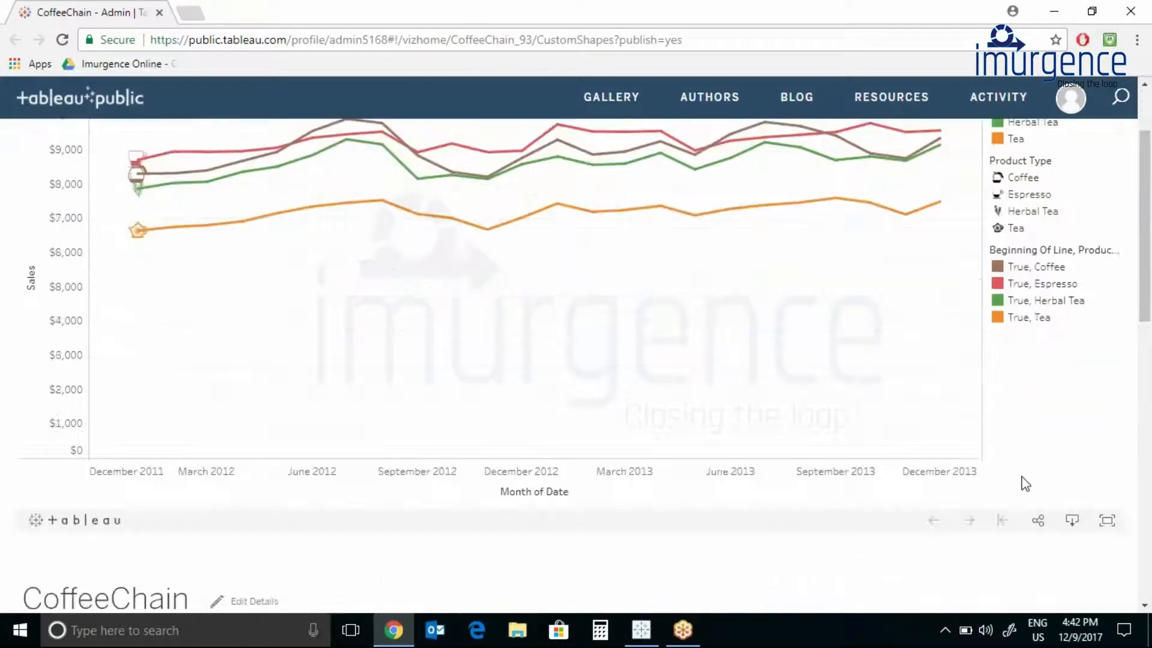
pyautogui.scroll(3, 899, 461)
pyautogui.click(774, 431)
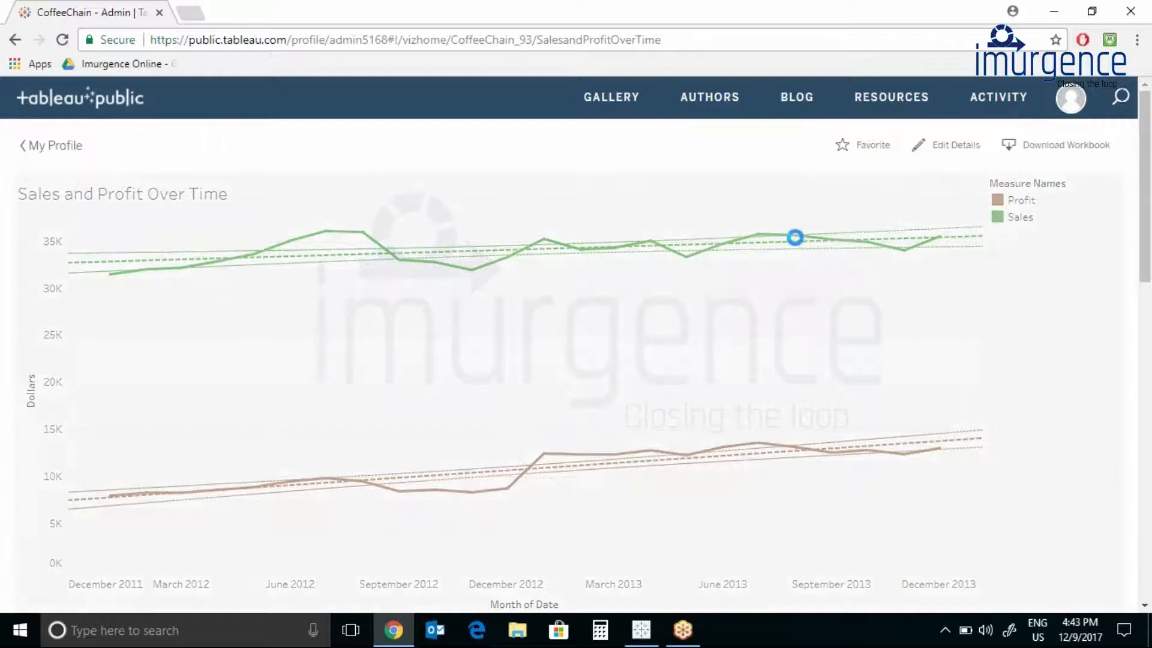
# Step: Look over the Sales and Profit Over Time chart and open the Top 3 Products in Country view
pyautogui.scroll(-2, 586, 380)
pyautogui.scroll(-3, 586, 380)
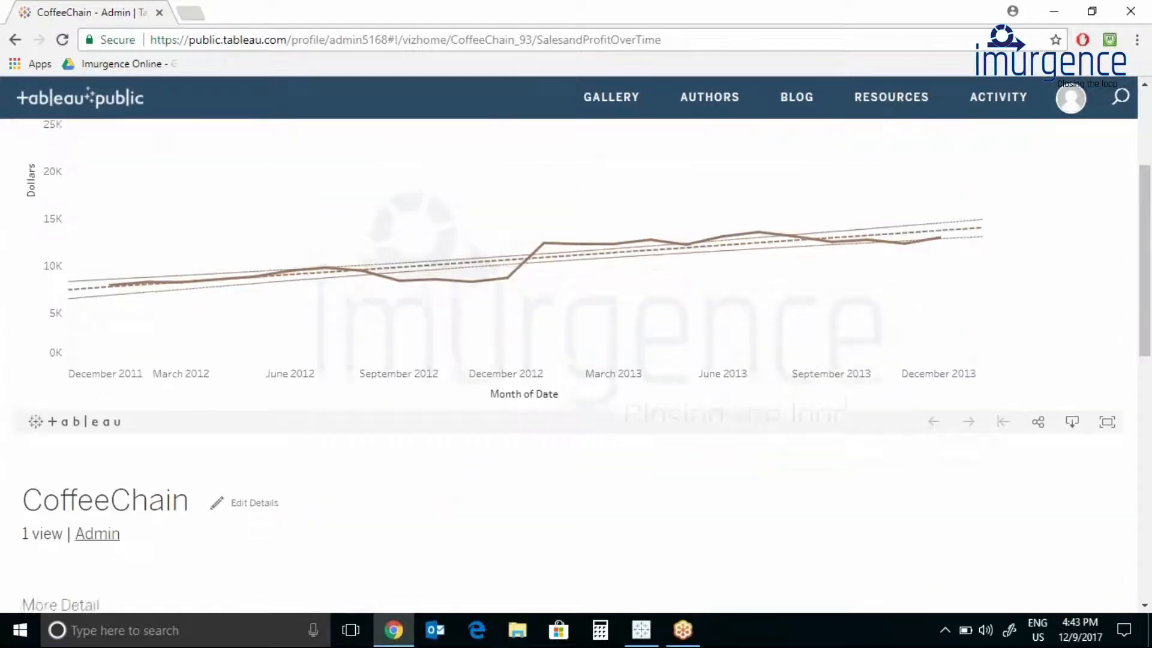
pyautogui.scroll(3, 586, 381)
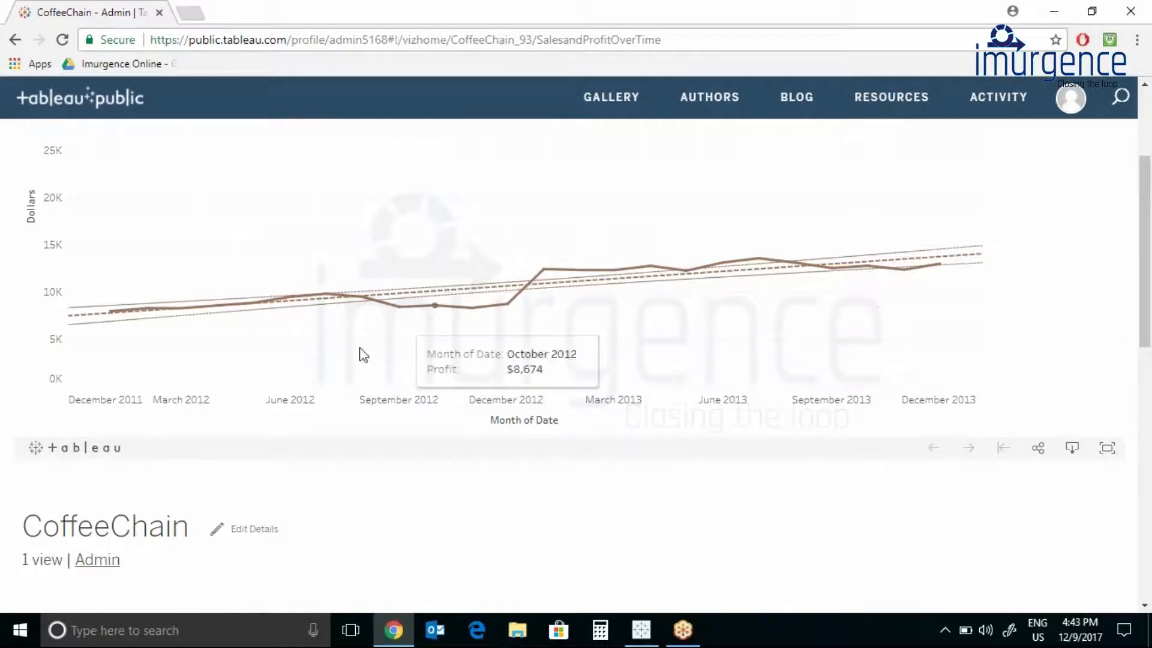
pyautogui.scroll(-5, 517, 574)
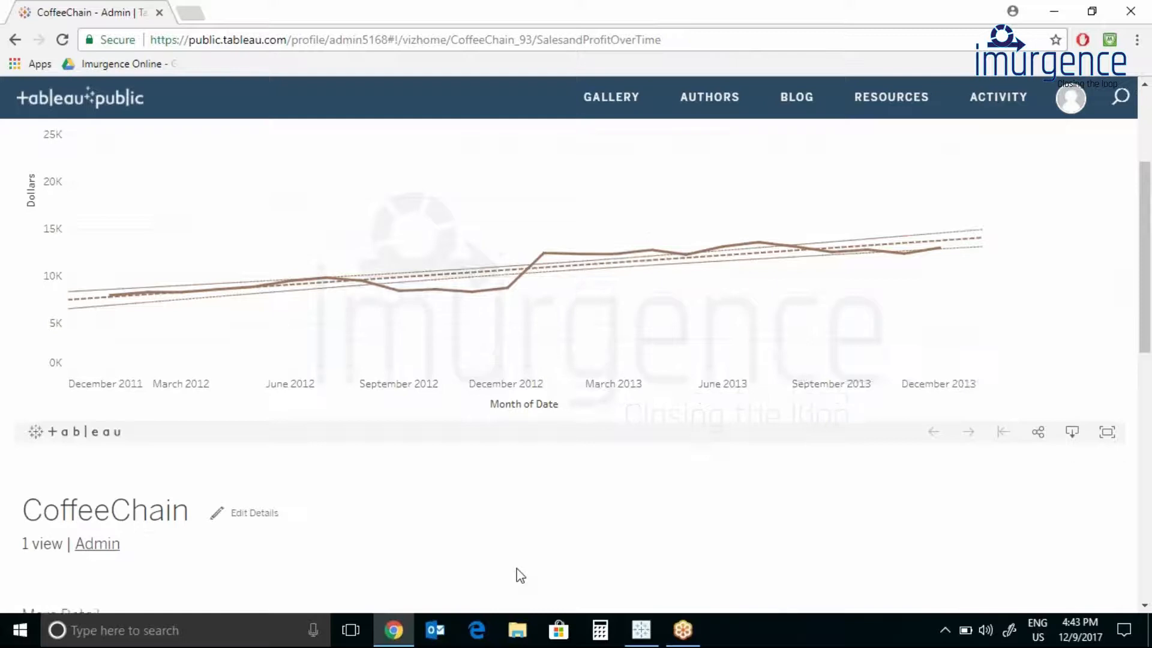
pyautogui.click(779, 446)
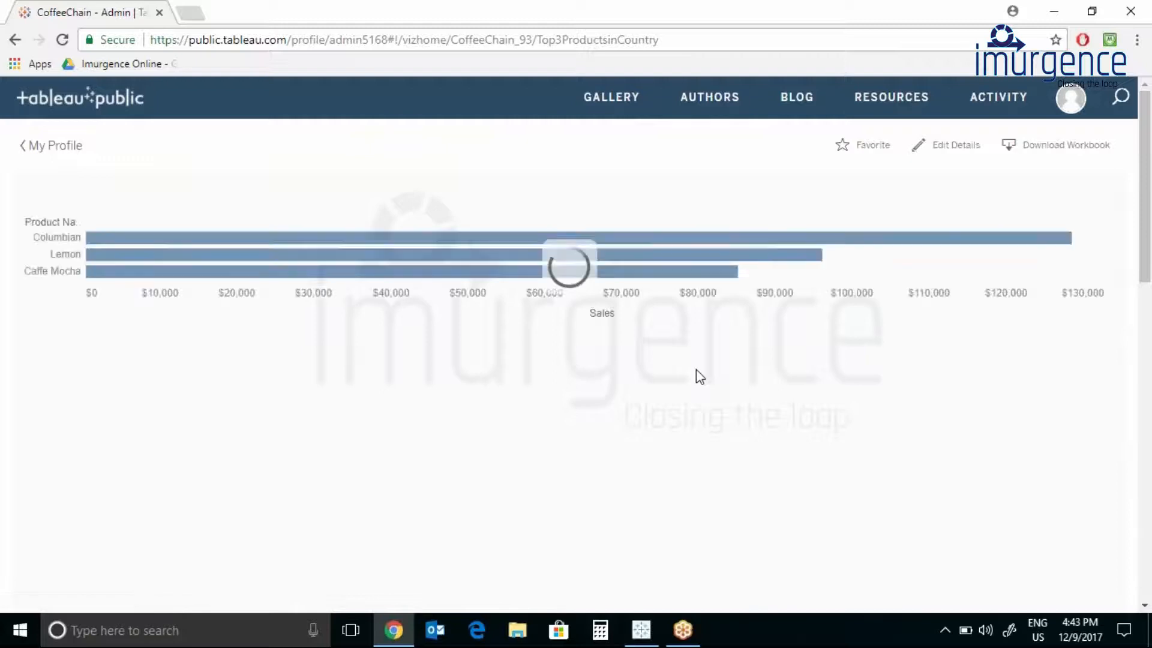
# Step: Sort the Top 3 Products in Country bars by ascending sales and return them to descending order
pyautogui.click(599, 313)
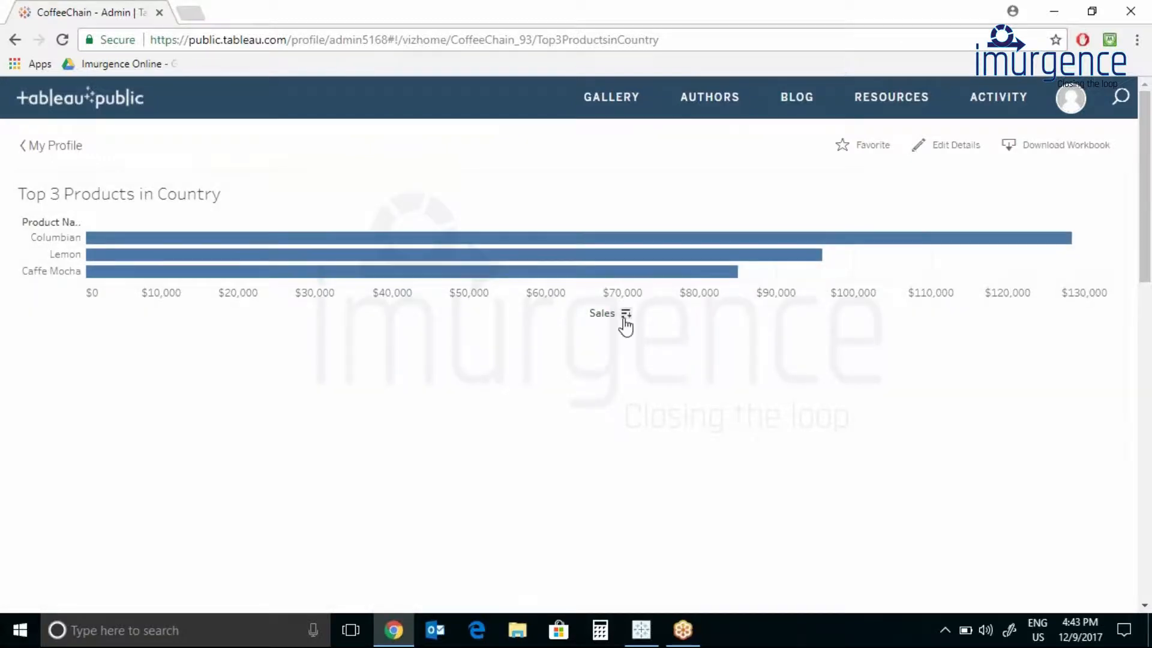
pyautogui.click(625, 318)
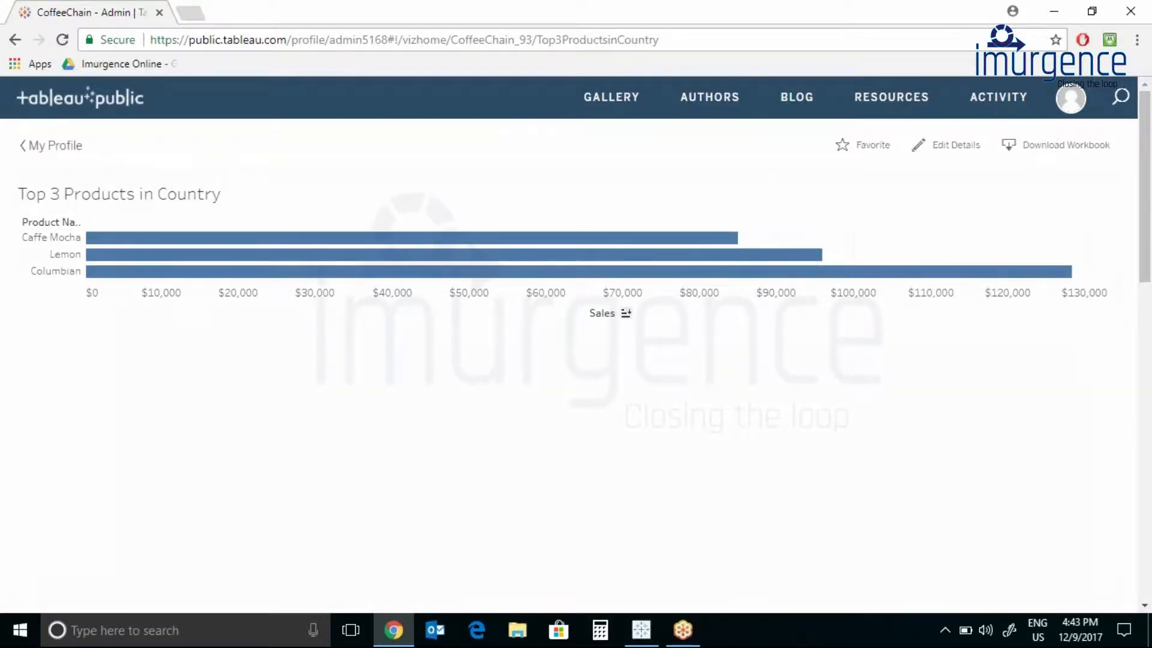
pyautogui.click(626, 313)
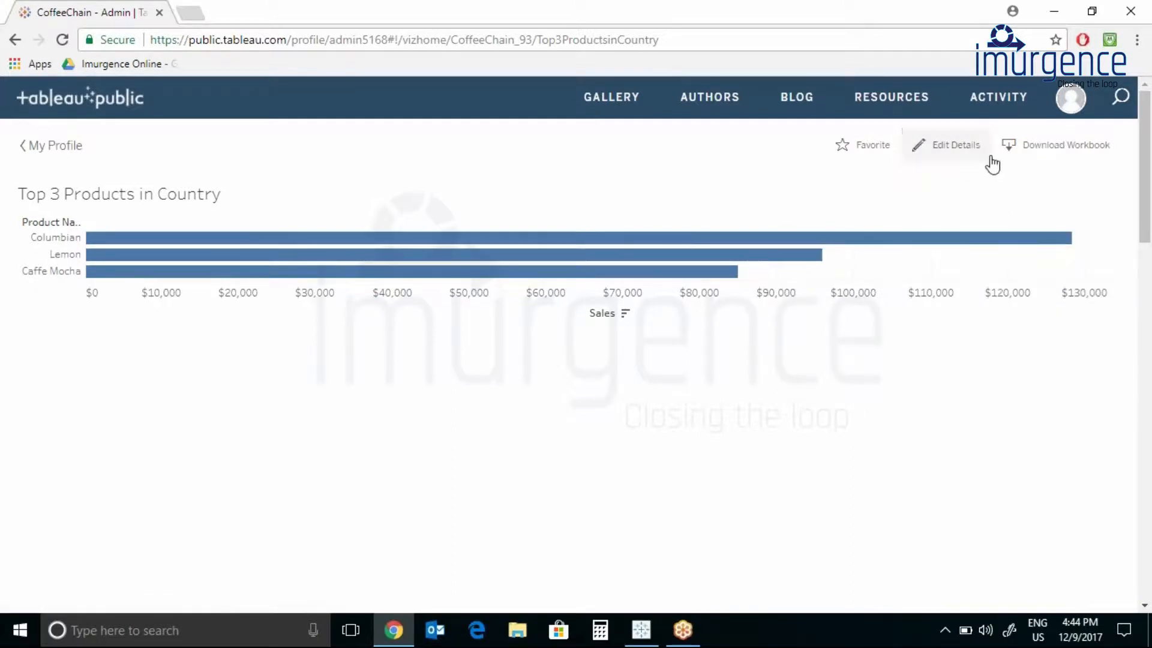
# Step: Download the published CoffeeChain workbook and open the account's profile page to look through its vizzes
pyautogui.click(1016, 157)
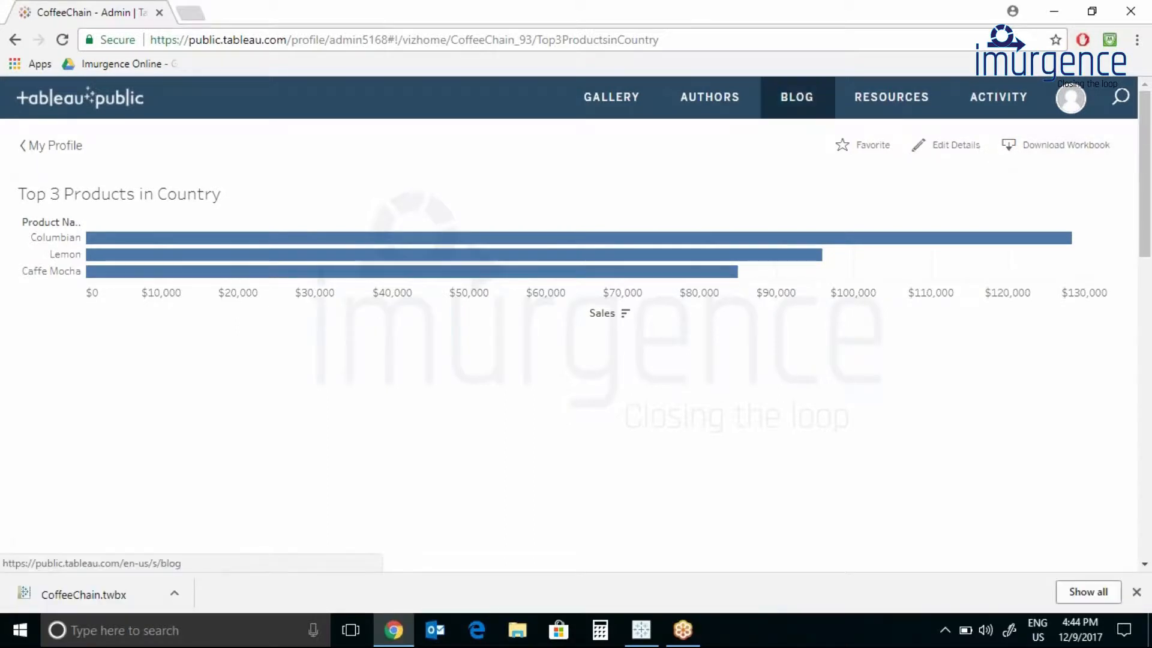
pyautogui.click(1071, 99)
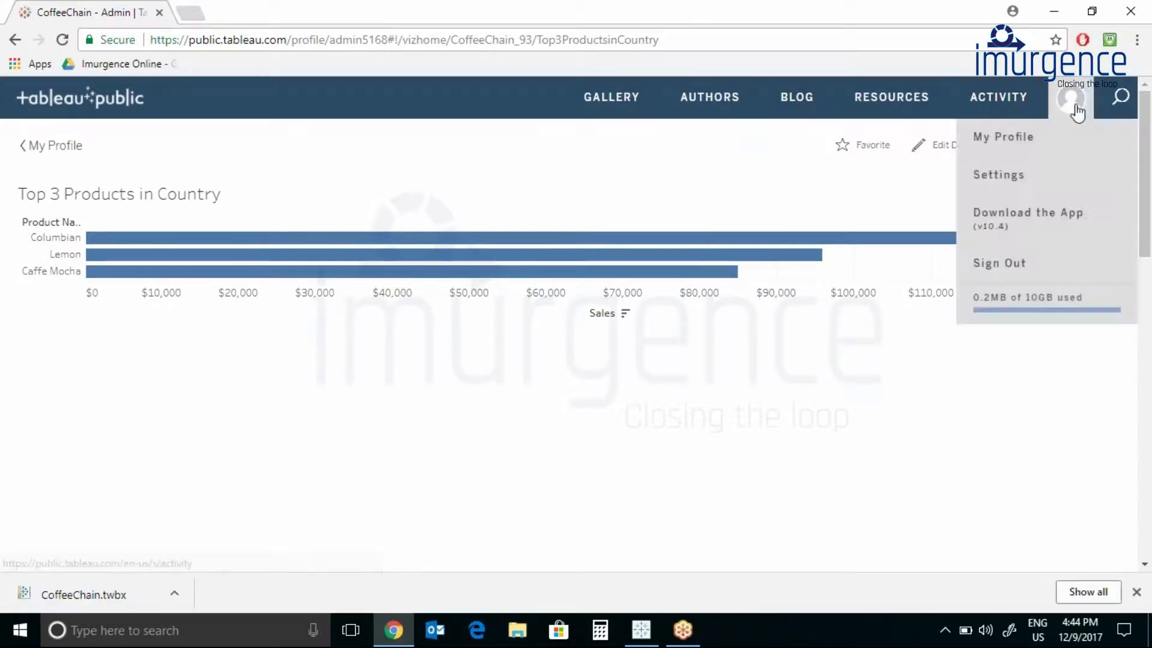
pyautogui.click(1006, 155)
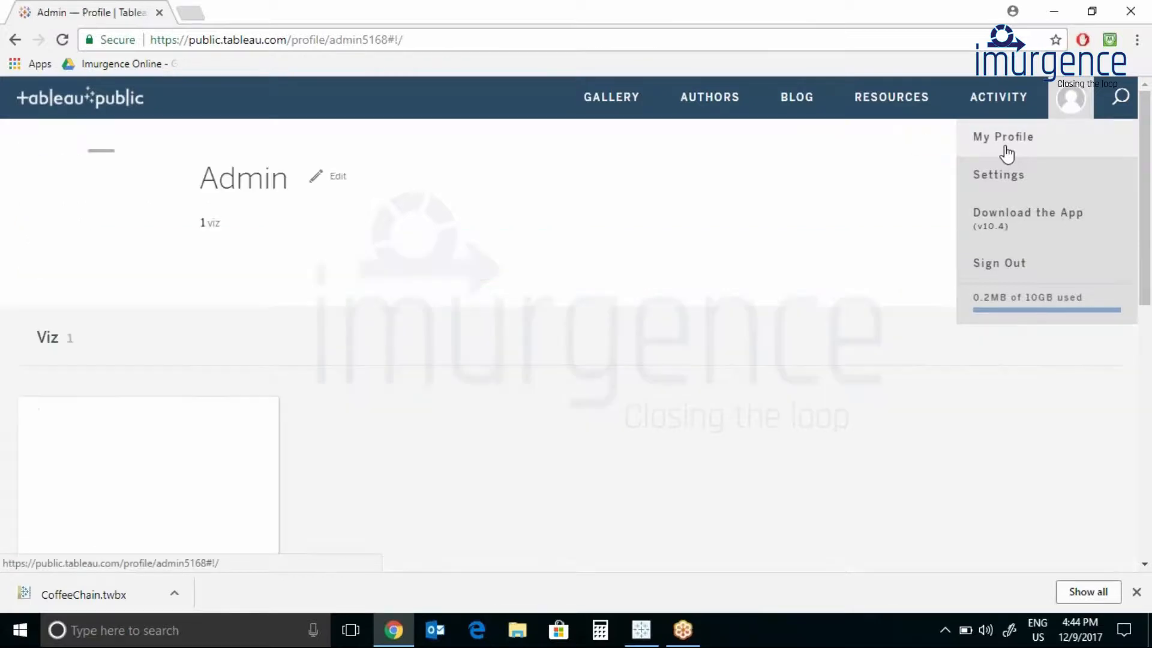
pyautogui.scroll(-3, 191, 243)
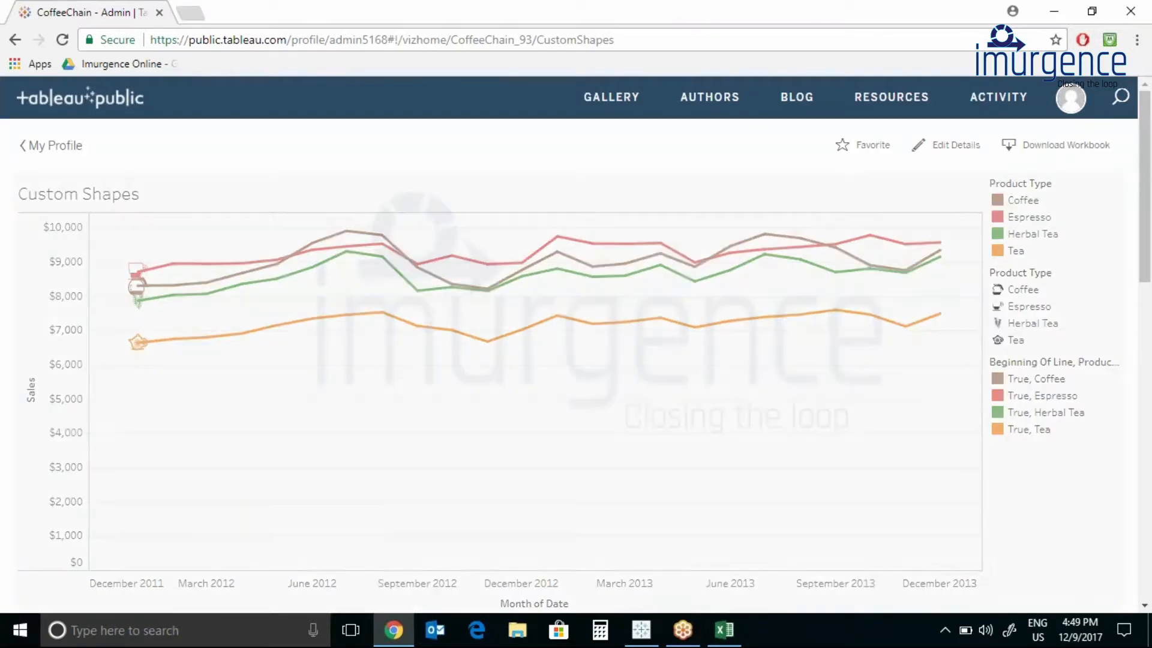
# Step: Review the published Custom Shapes view and bring up its available download formats
pyautogui.scroll(-4, 747, 366)
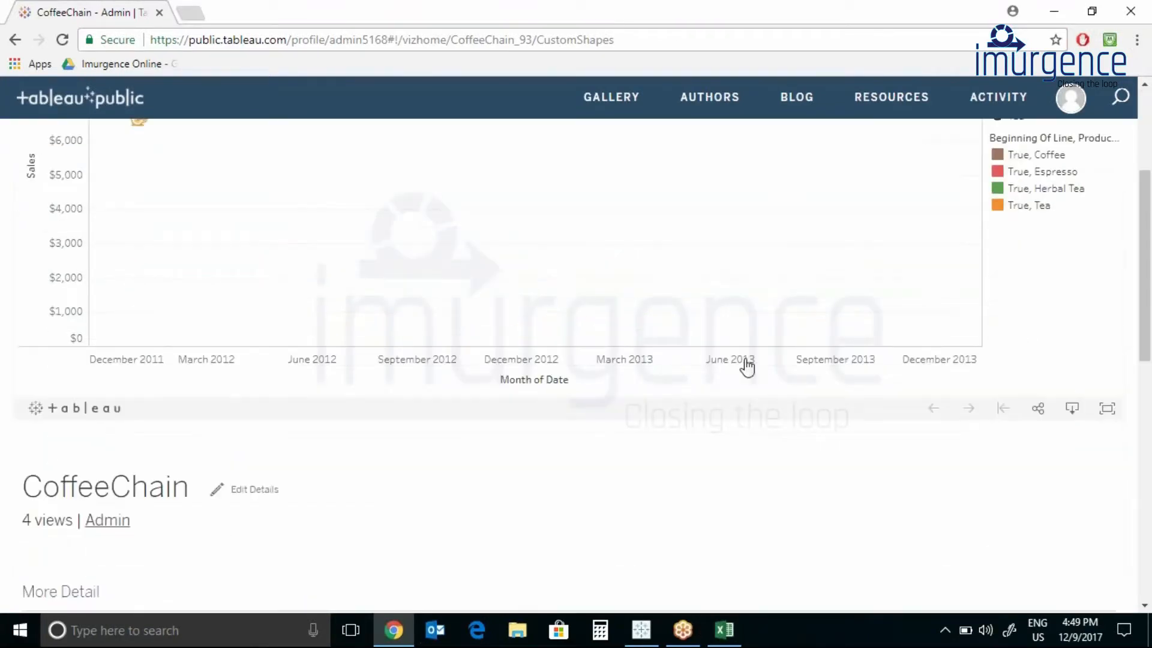
pyautogui.scroll(4, 747, 366)
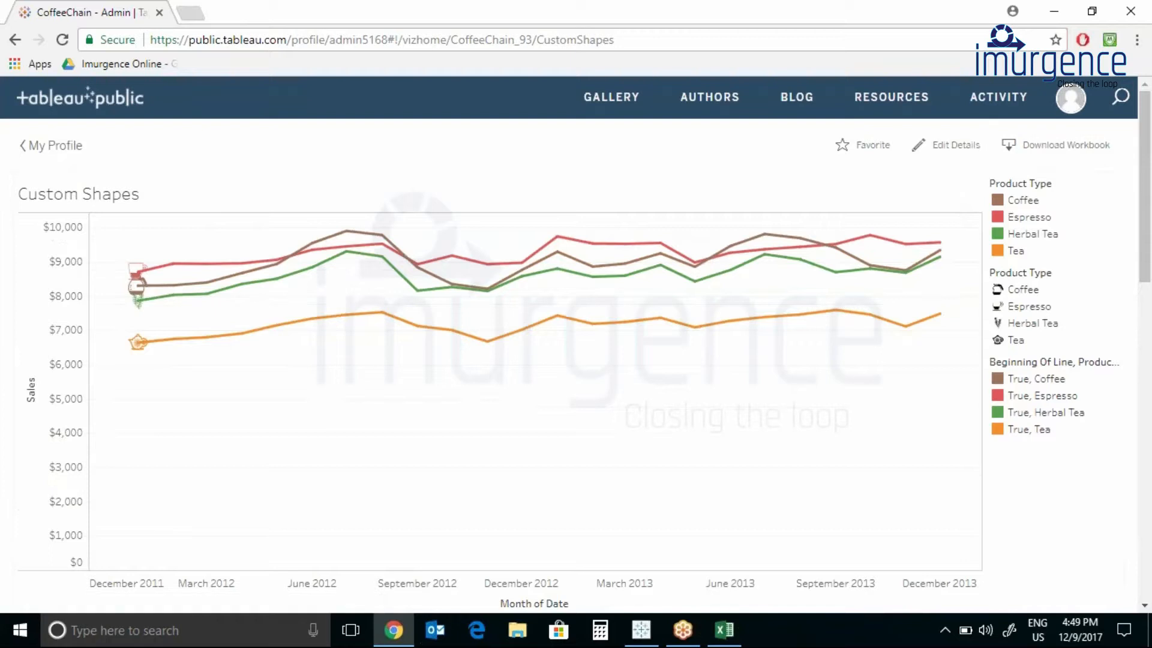
pyautogui.scroll(-6, 1023, 300)
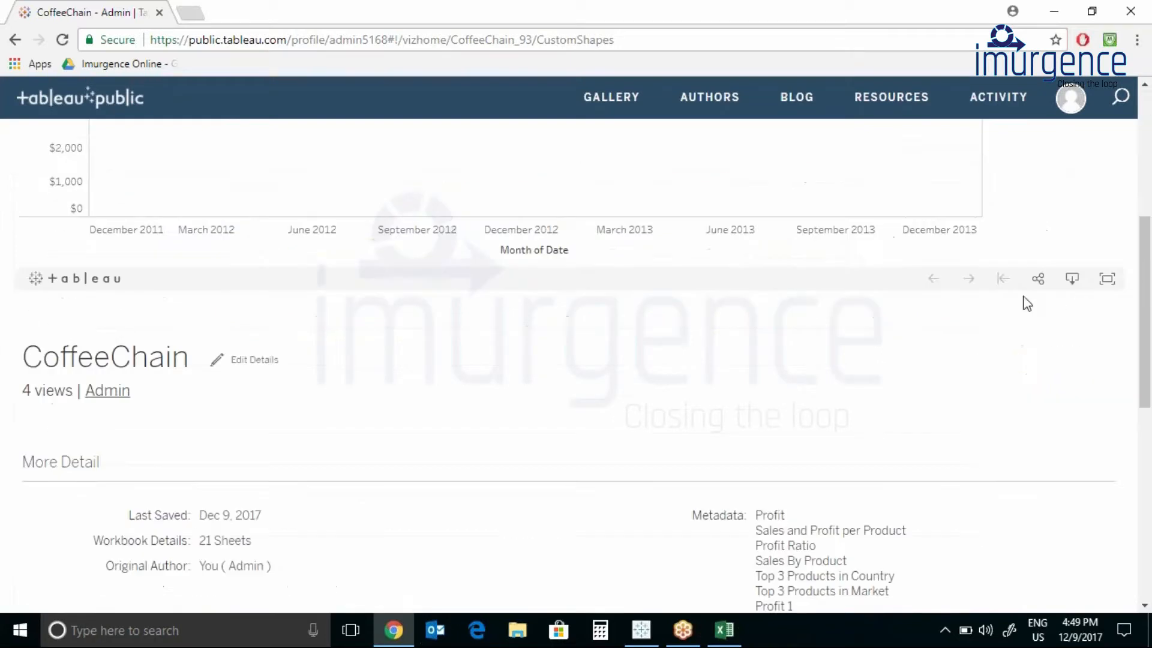
pyautogui.click(1071, 288)
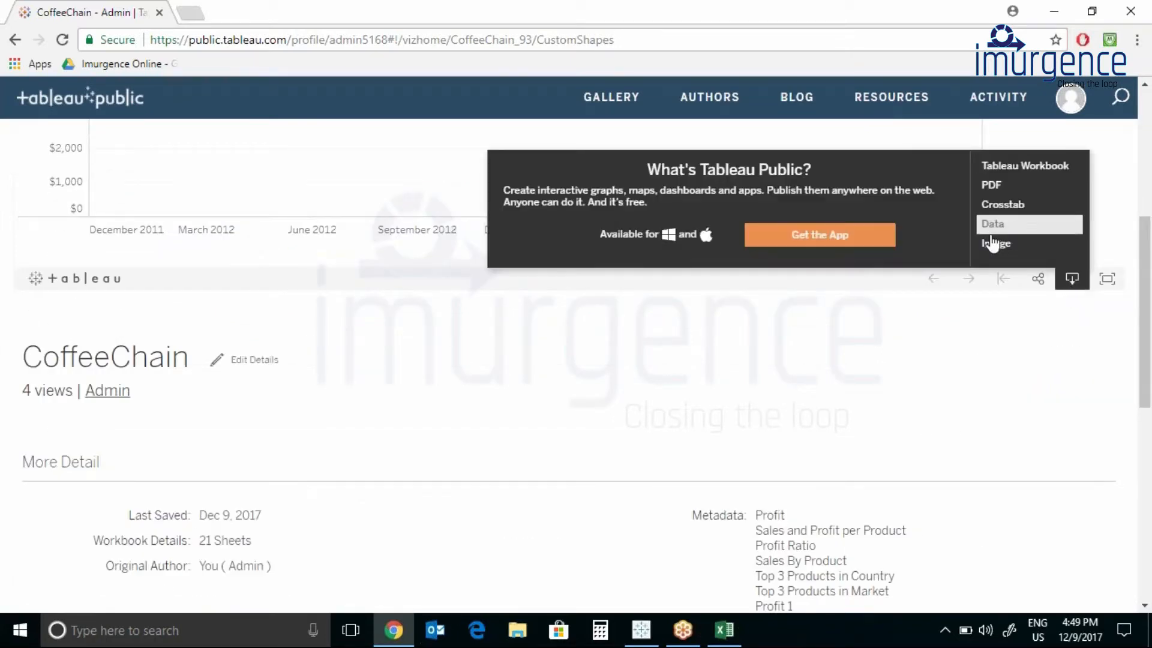
# Step: Open the sharing options of the Custom Shapes view and select its link
pyautogui.scroll(2, 691, 393)
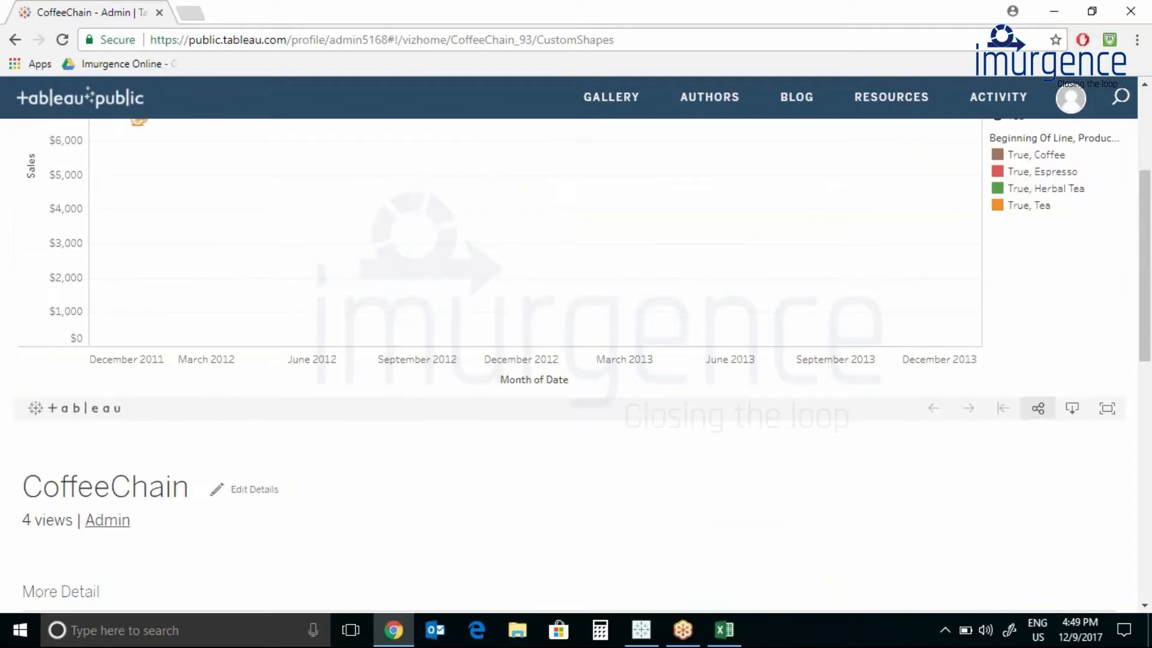
pyautogui.click(1037, 414)
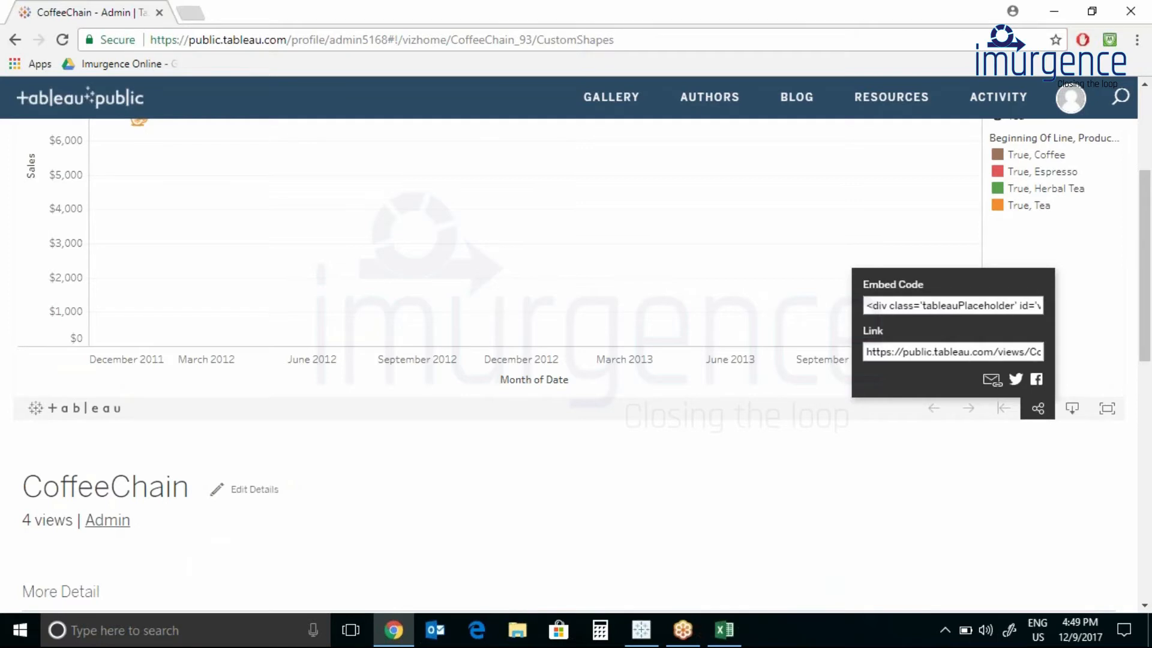
pyautogui.click(935, 352)
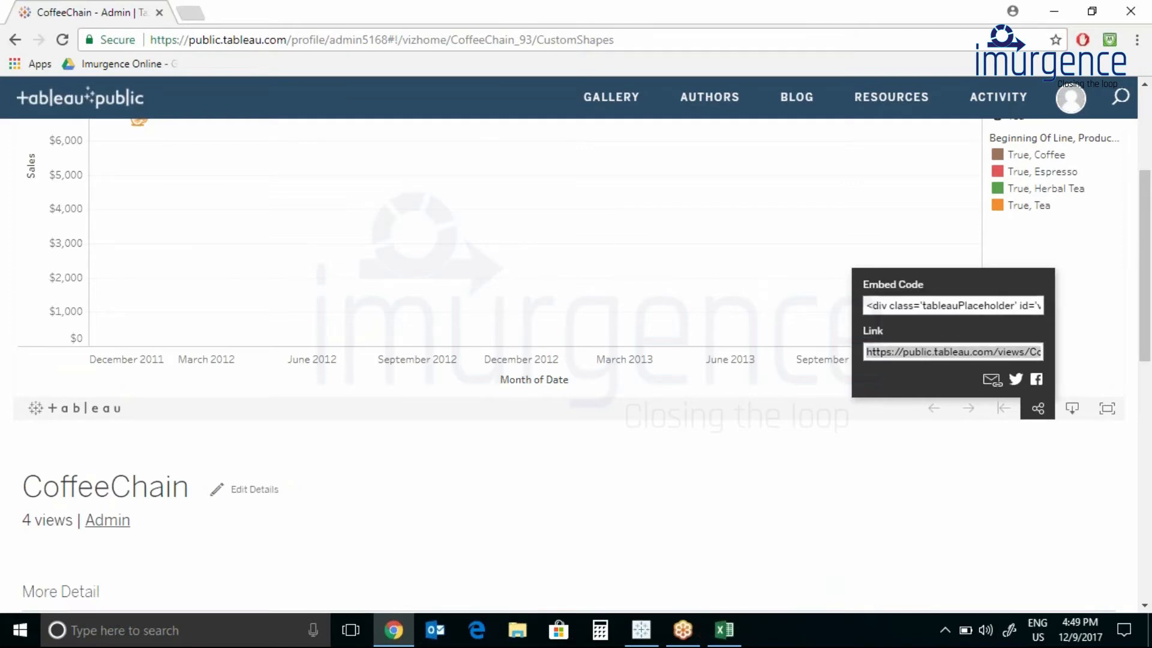